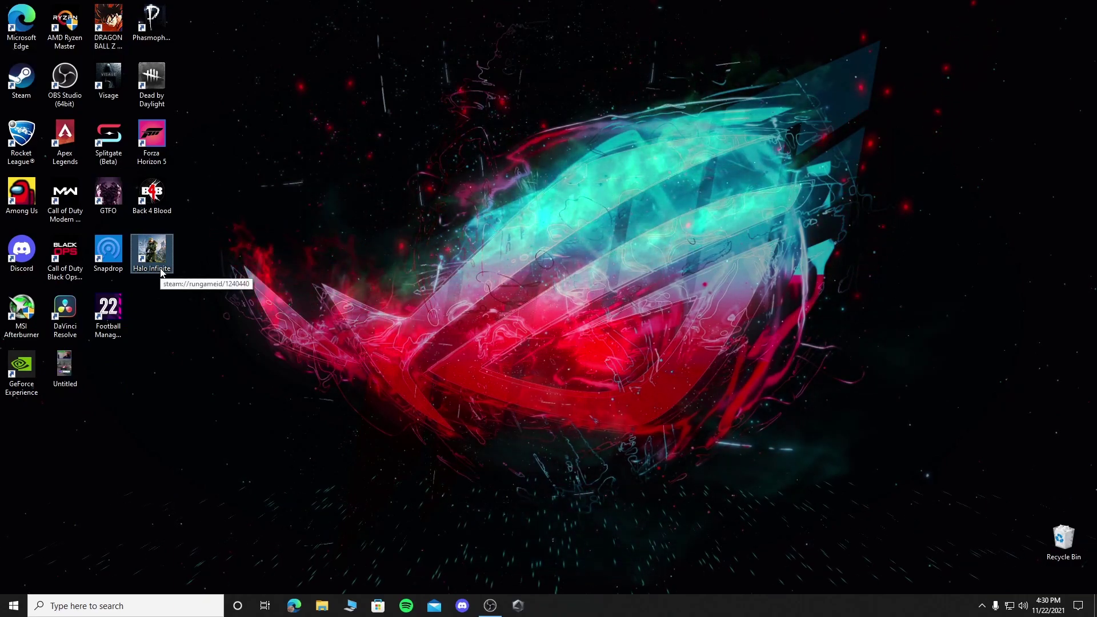
Step: Run dxdiag, save all information as DxDiag.txt on the Desktop, and exit the tool
left_click(156, 605)
type("dxdiag")
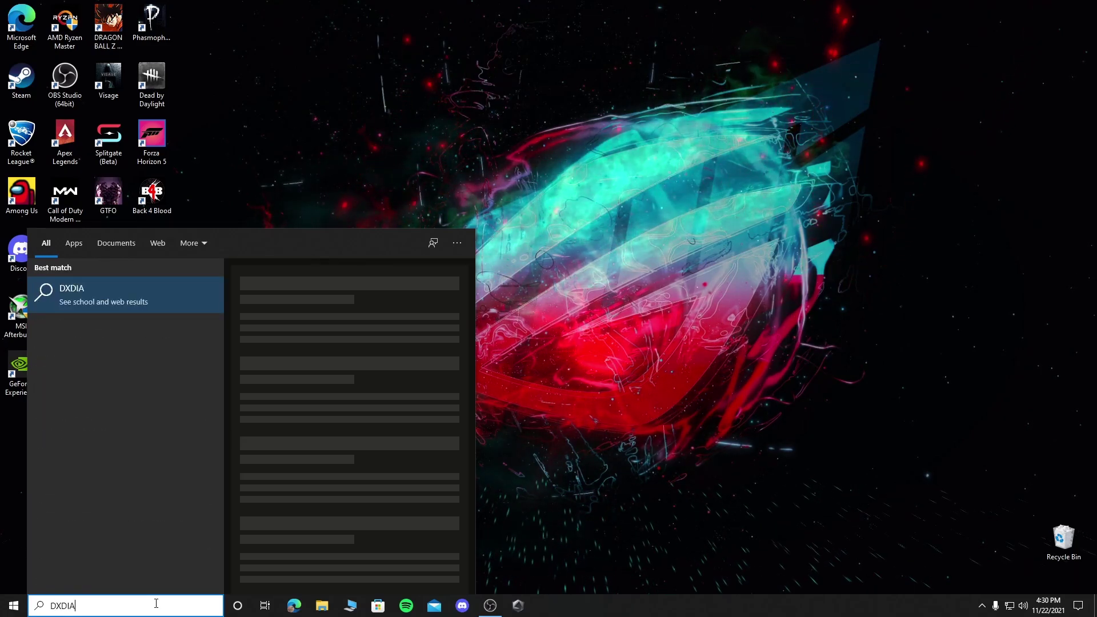
key("Return")
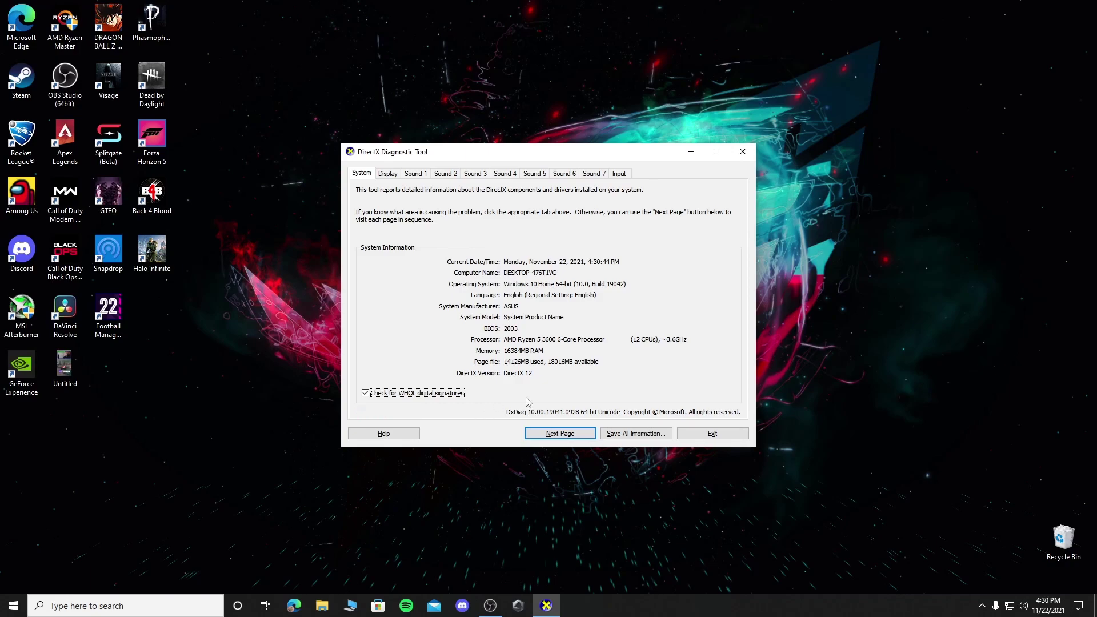
left_click(636, 434)
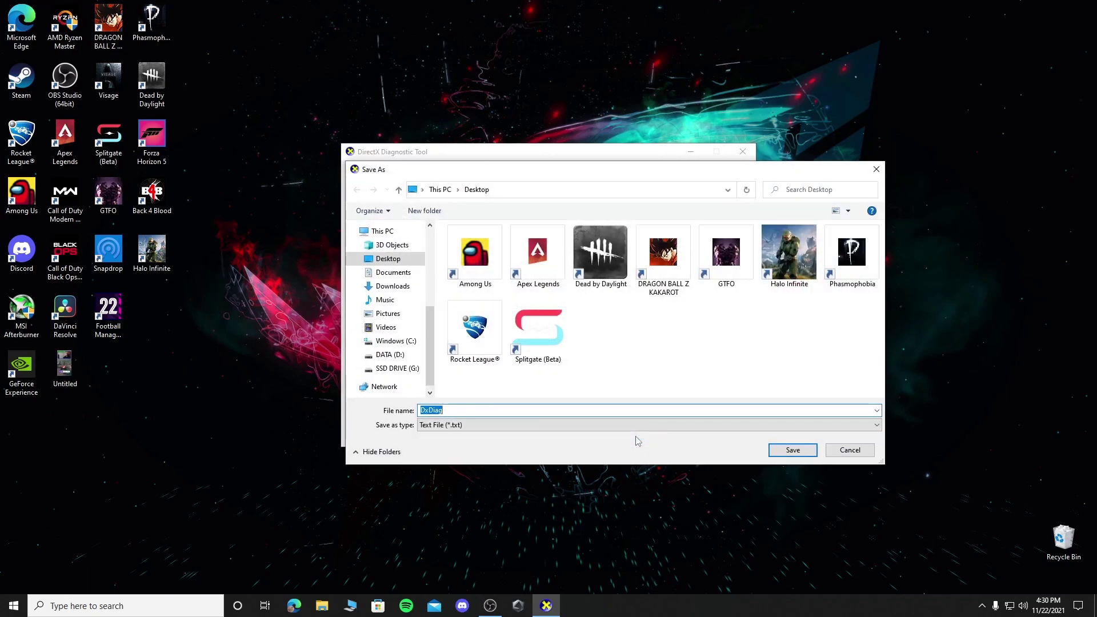
left_click(796, 451)
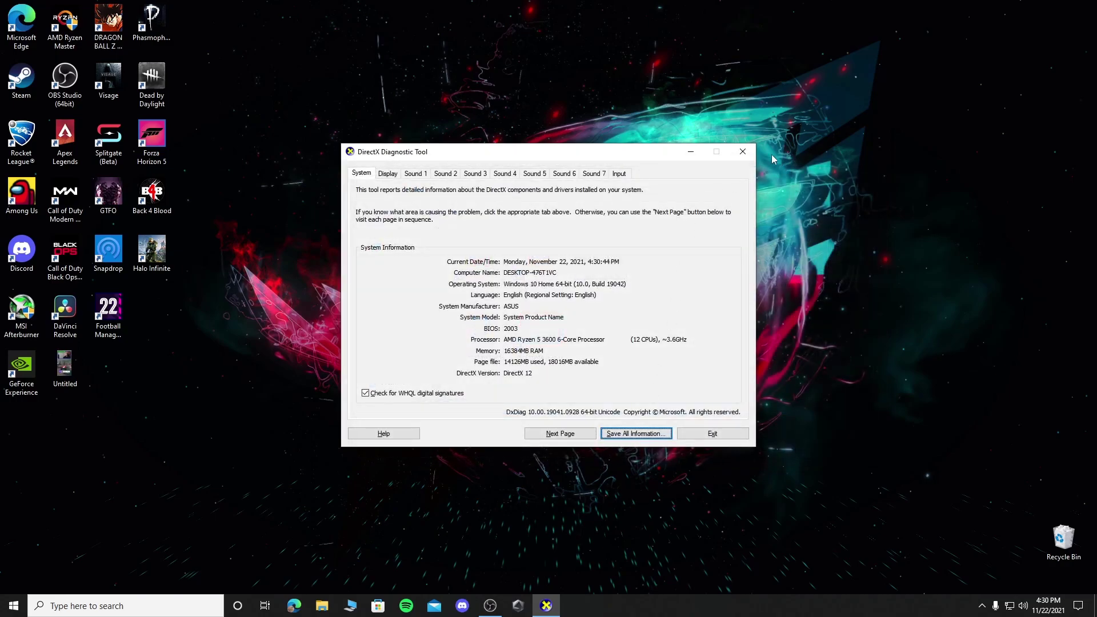
left_click(713, 434)
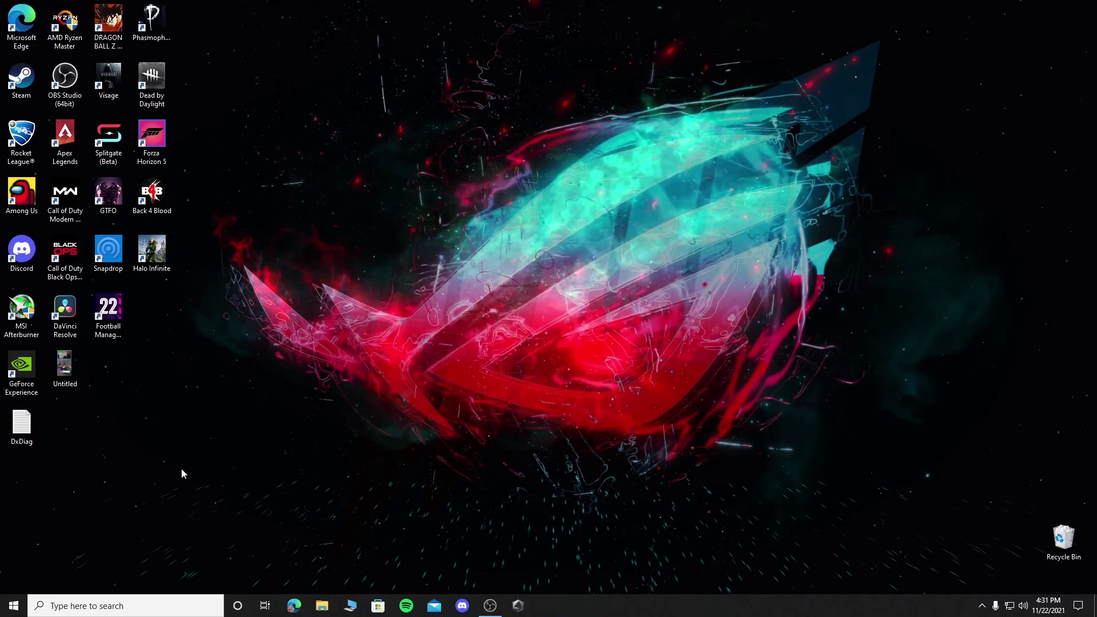
Step: Open DxDiag.txt from the desktop and highlight device ID 2208 in the Display Devices Device Key
double_click(22, 423)
left_click_drag(169, 237, 238, 237)
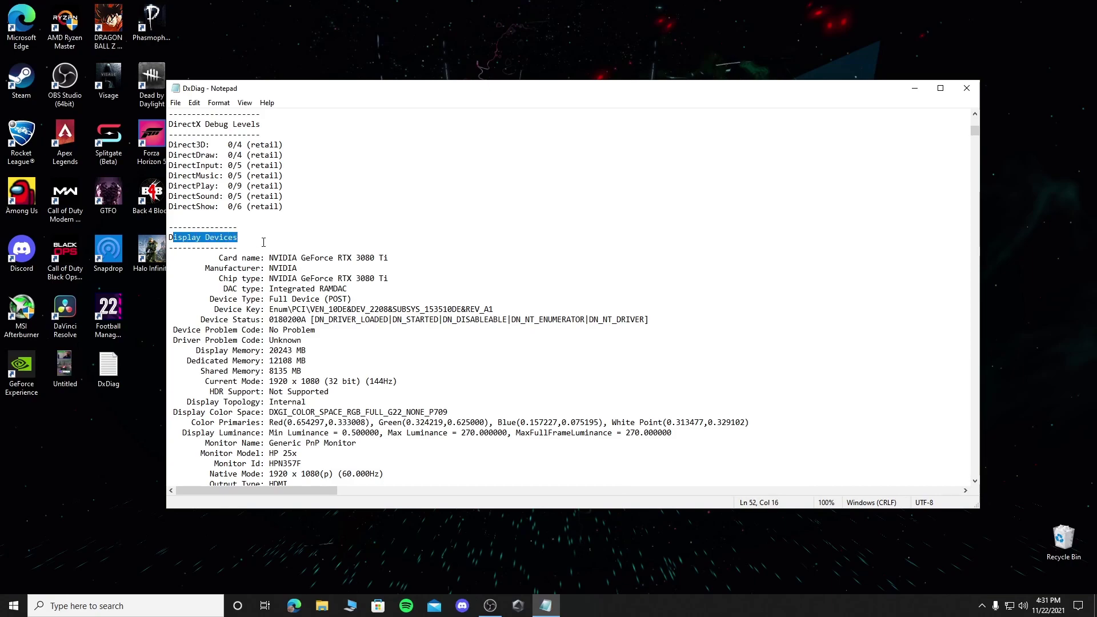
left_click(238, 237)
scroll(310, 233, "down", 1)
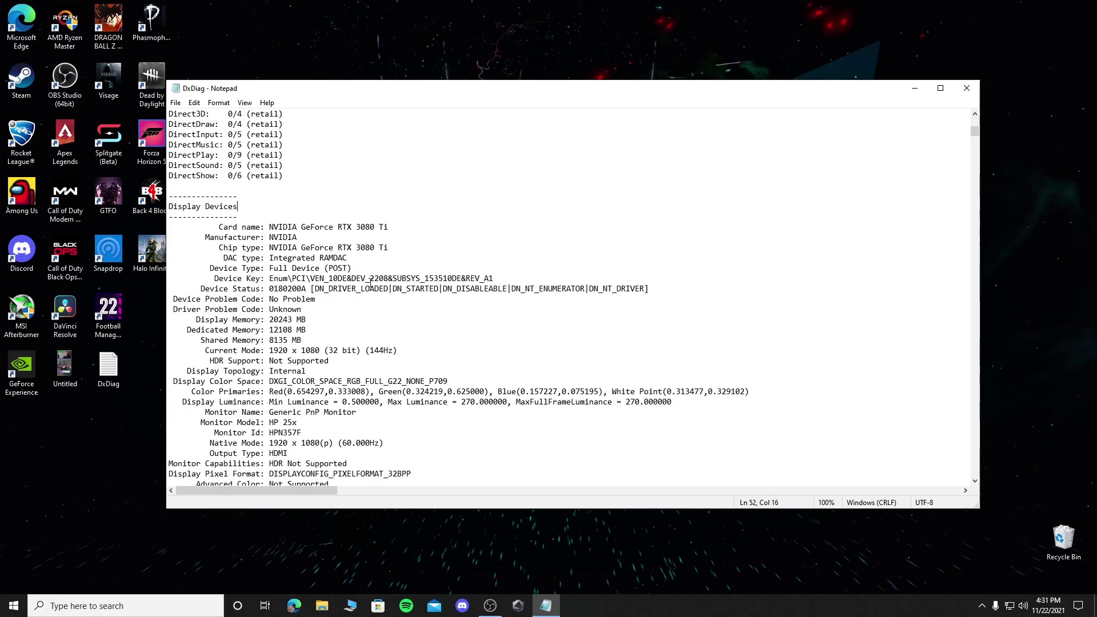
double_click(380, 278)
left_click_drag(391, 278, 369, 278)
left_click(490, 255)
Step: Minimize the report and open SSD DRIVE (G:) in File Explorer
left_click(552, 603)
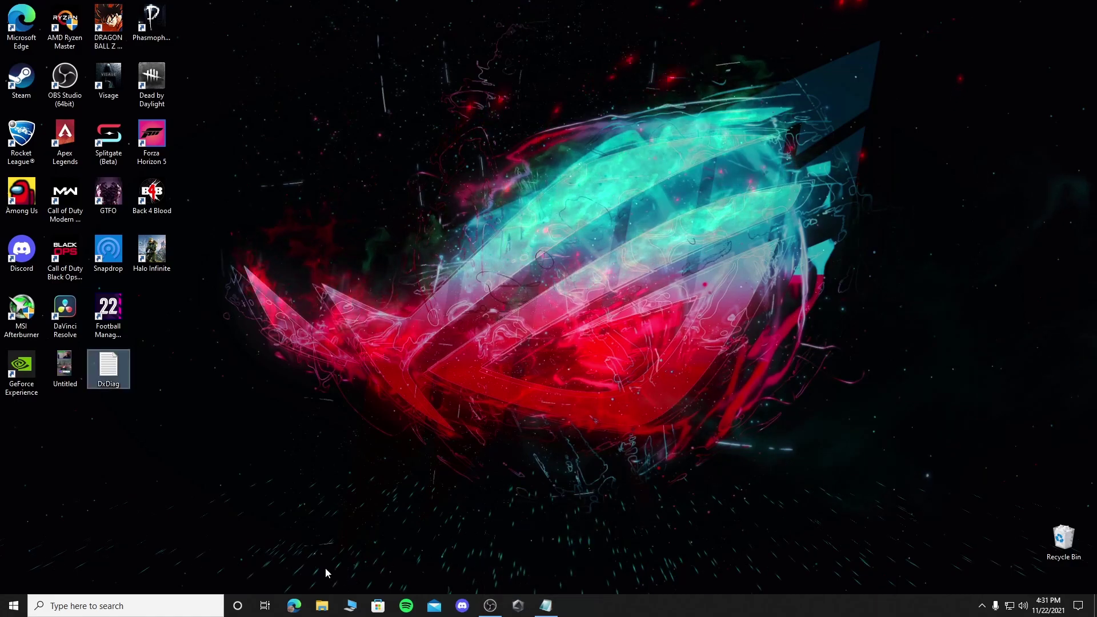
left_click(324, 604)
scroll(452, 412, "down", 2)
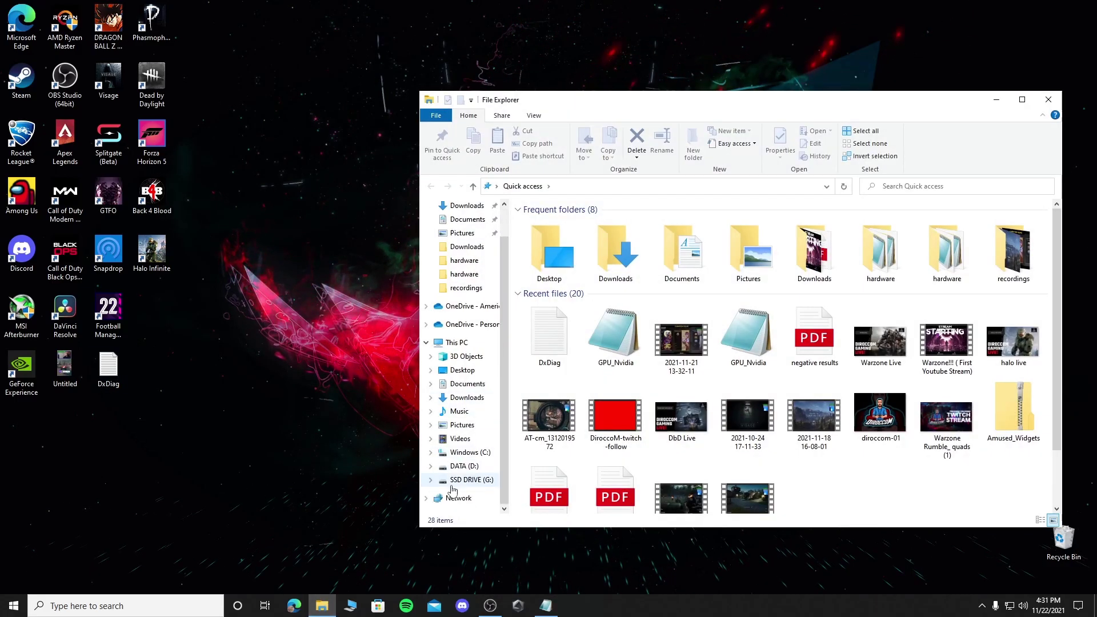
left_click(455, 481)
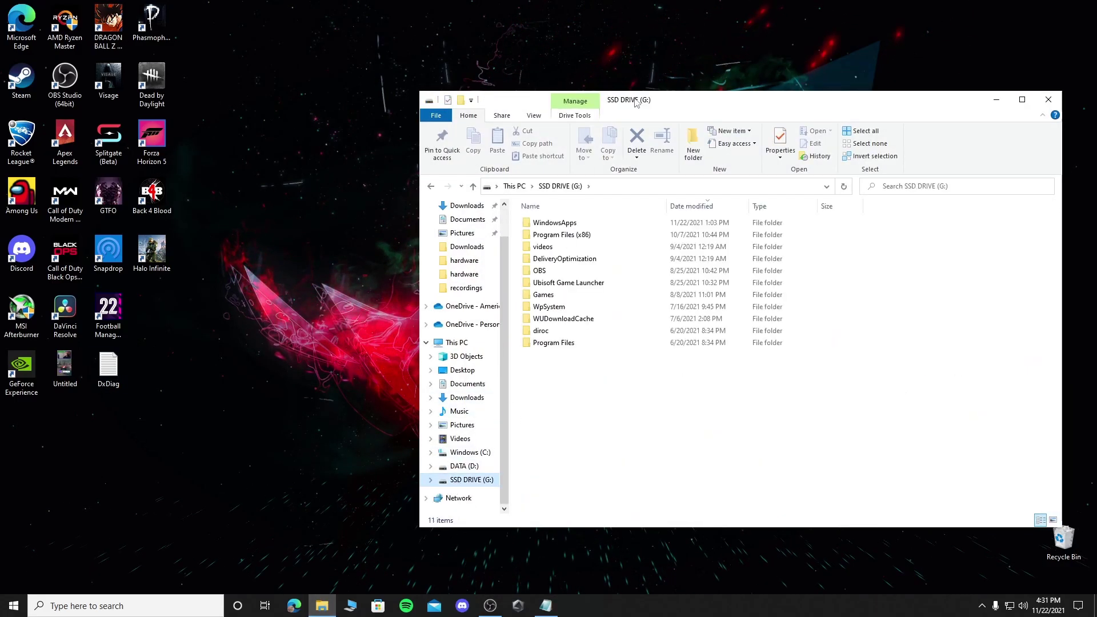
left_click_drag(685, 101, 493, 75)
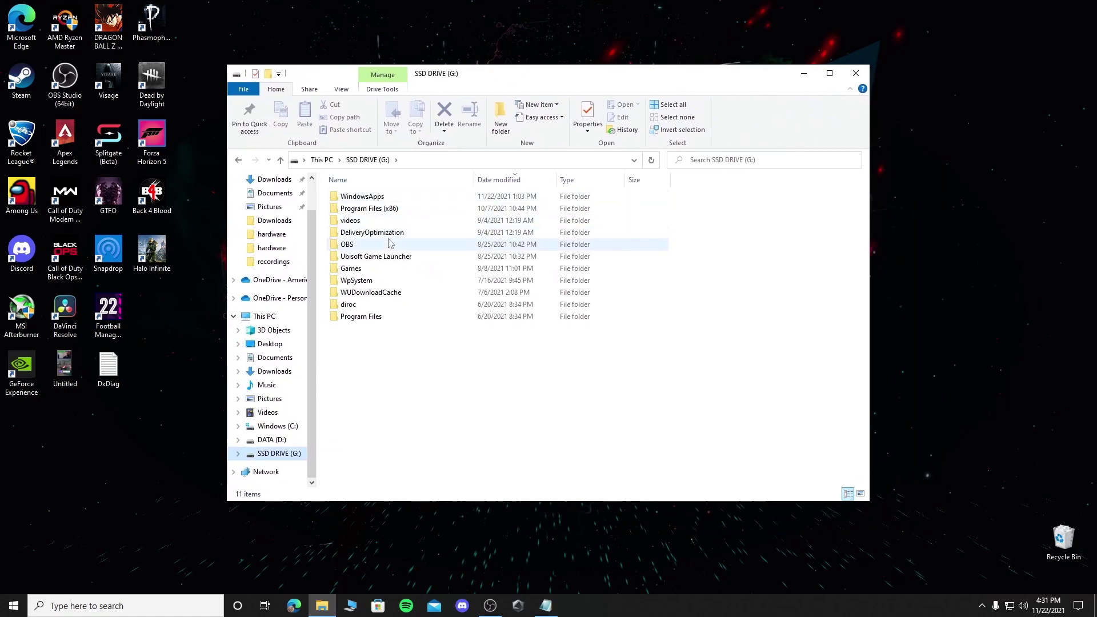
Step: Navigate Games > SteamLibrary > steamapps > common > Halo Infinite > data > hardware
left_click(386, 270)
double_click(386, 275)
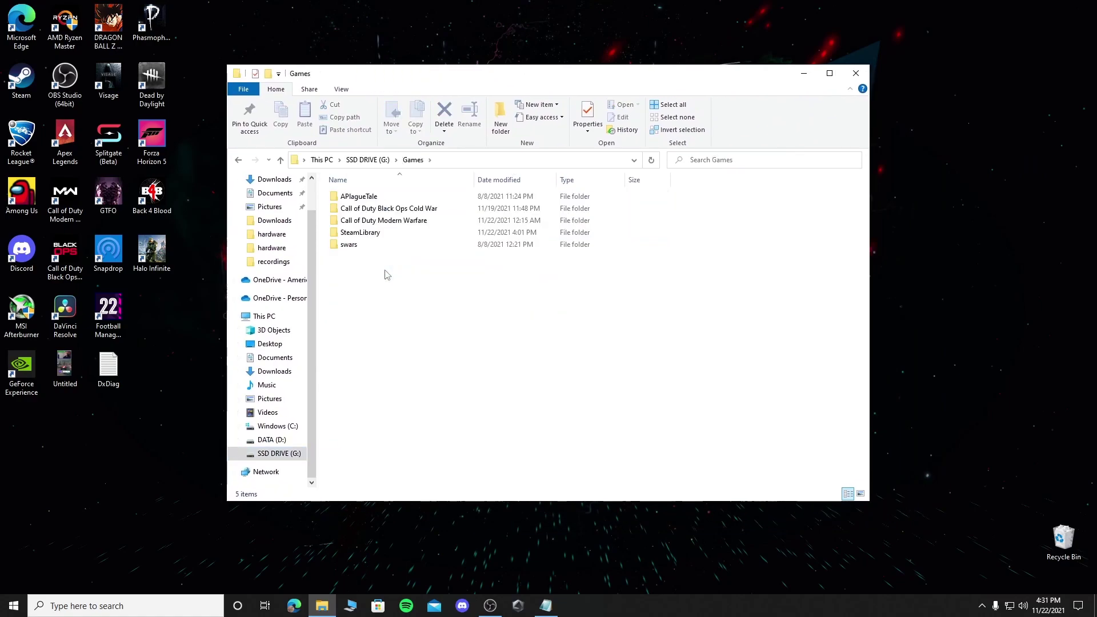
left_click(390, 234)
double_click(390, 234)
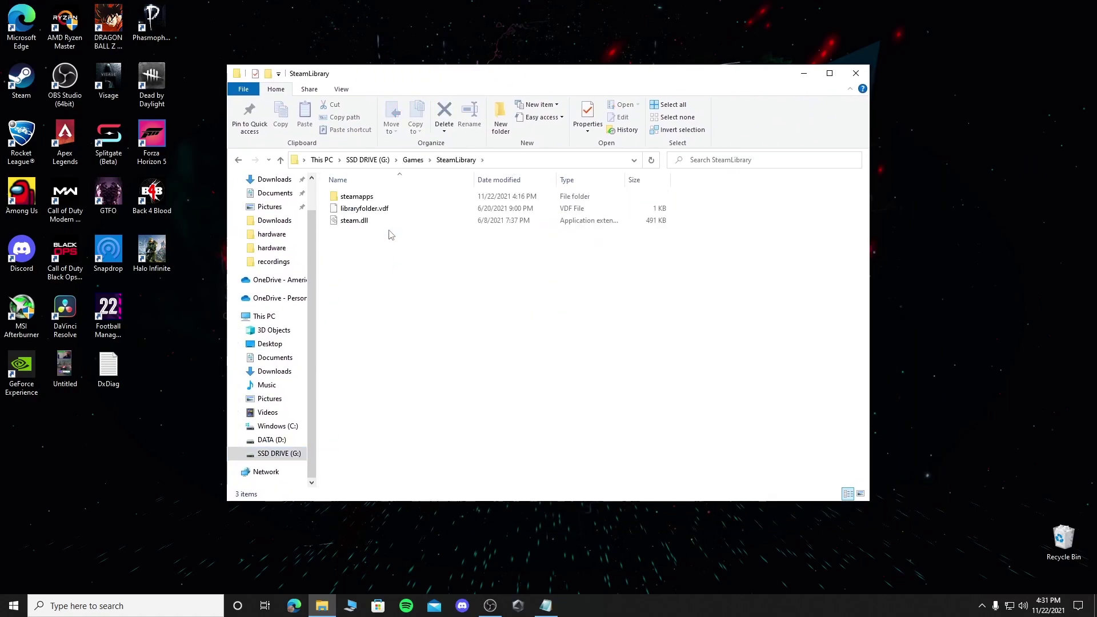
double_click(397, 200)
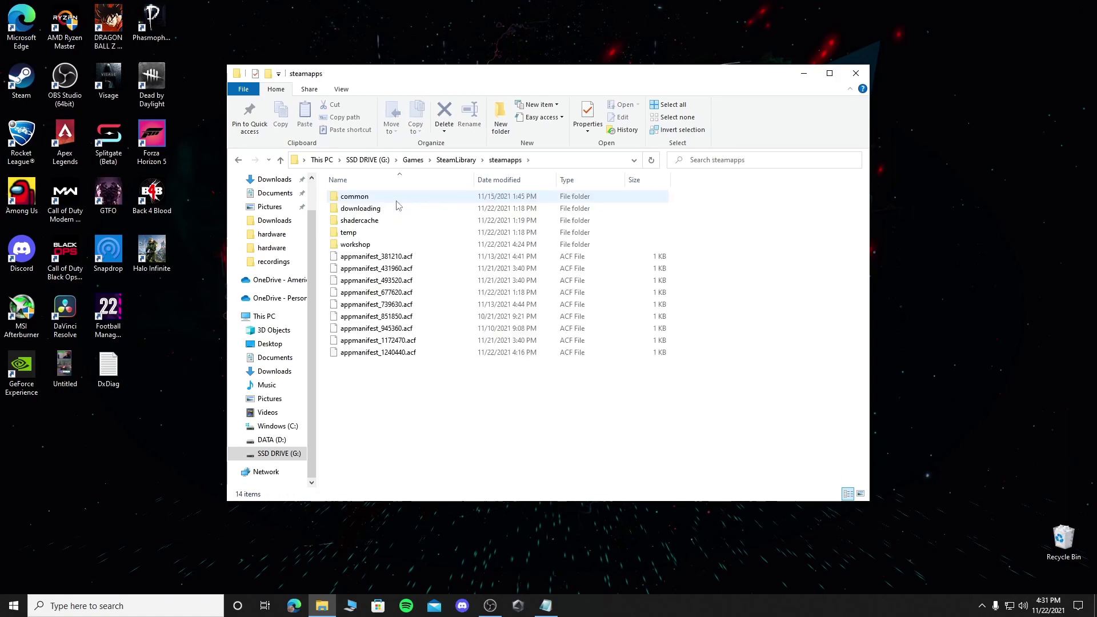
double_click(396, 201)
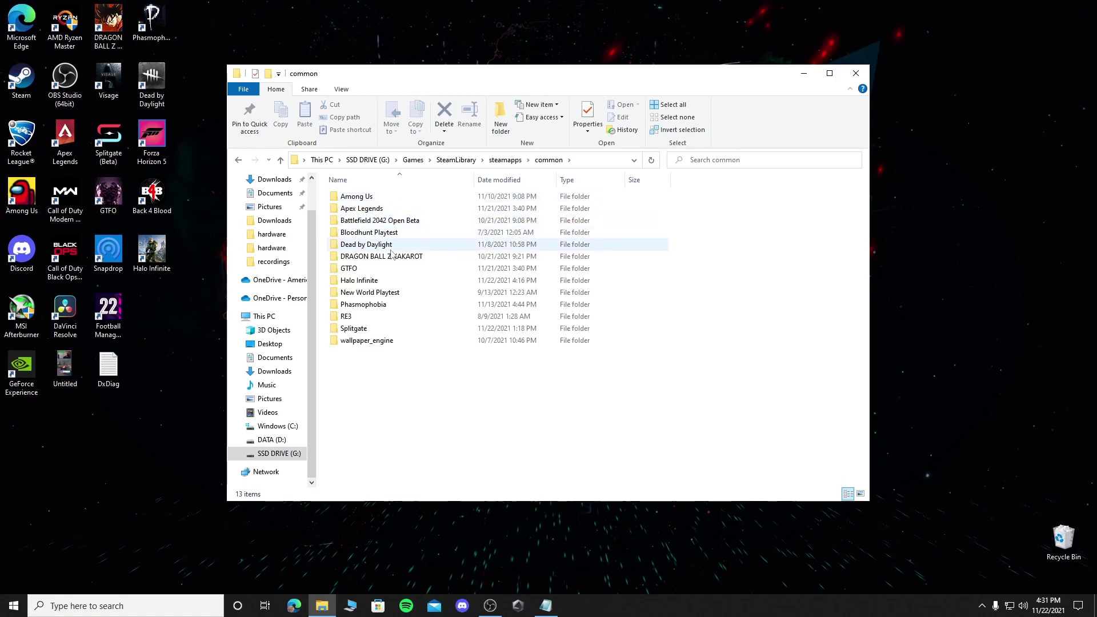
double_click(387, 281)
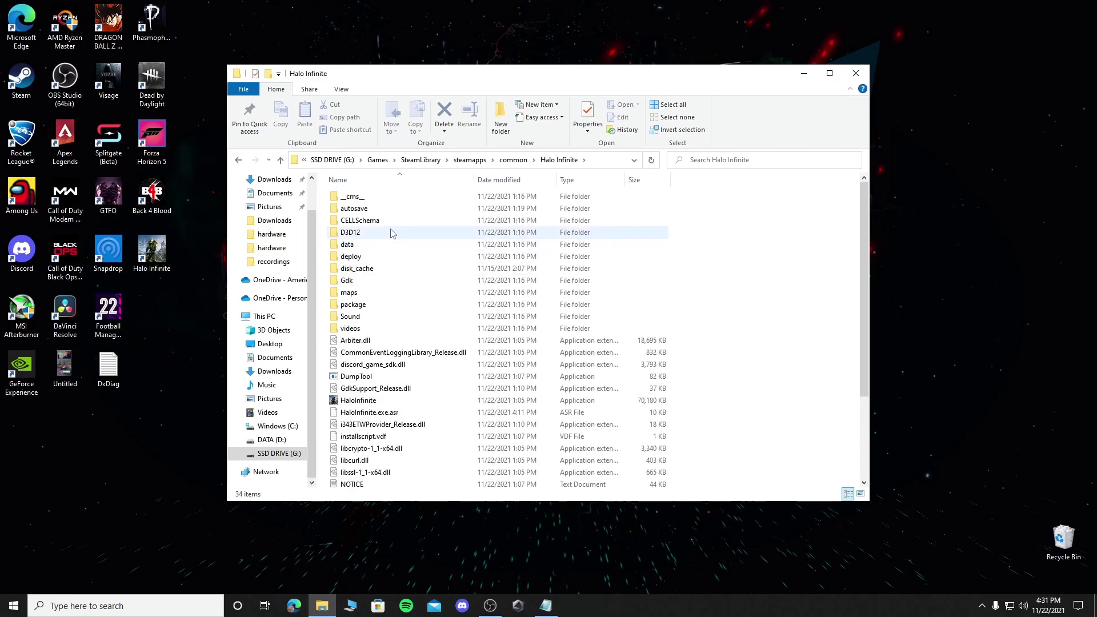
double_click(386, 245)
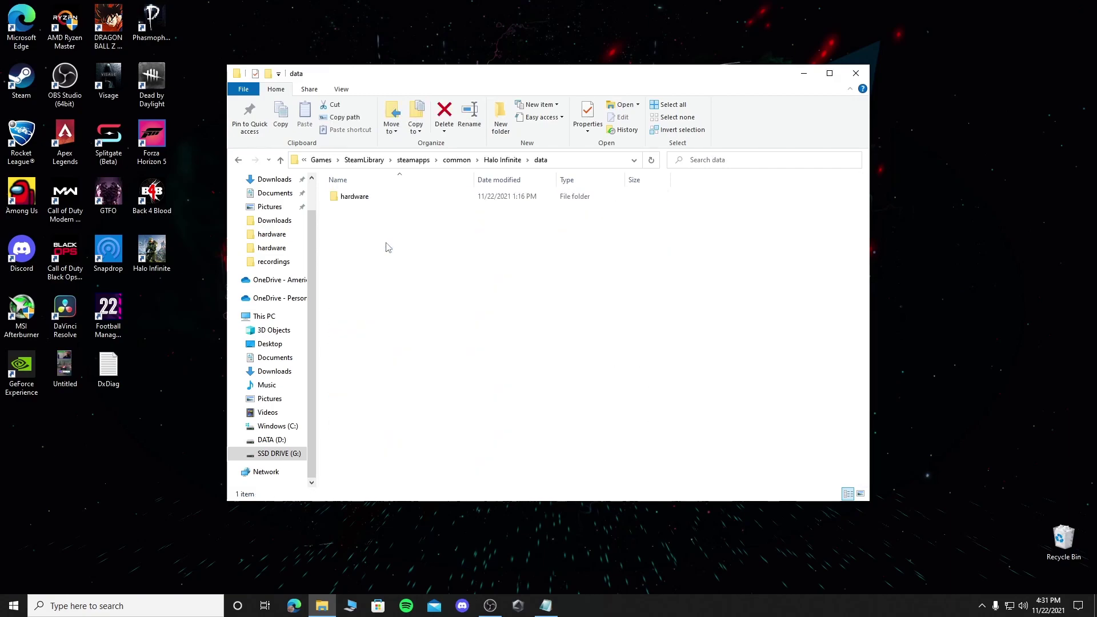
double_click(380, 198)
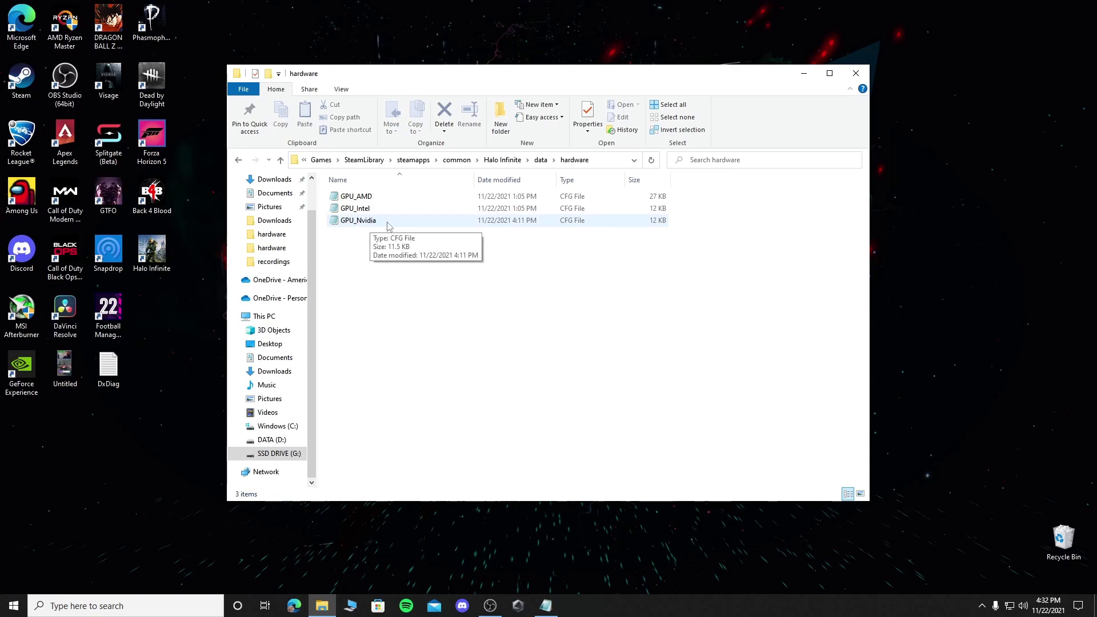
Step: Open GPU_Nvidia.cfg and highlight the 2208 ID on the GeForce RTX 3080 Ti line
double_click(387, 224)
scroll(414, 277, "down", 20)
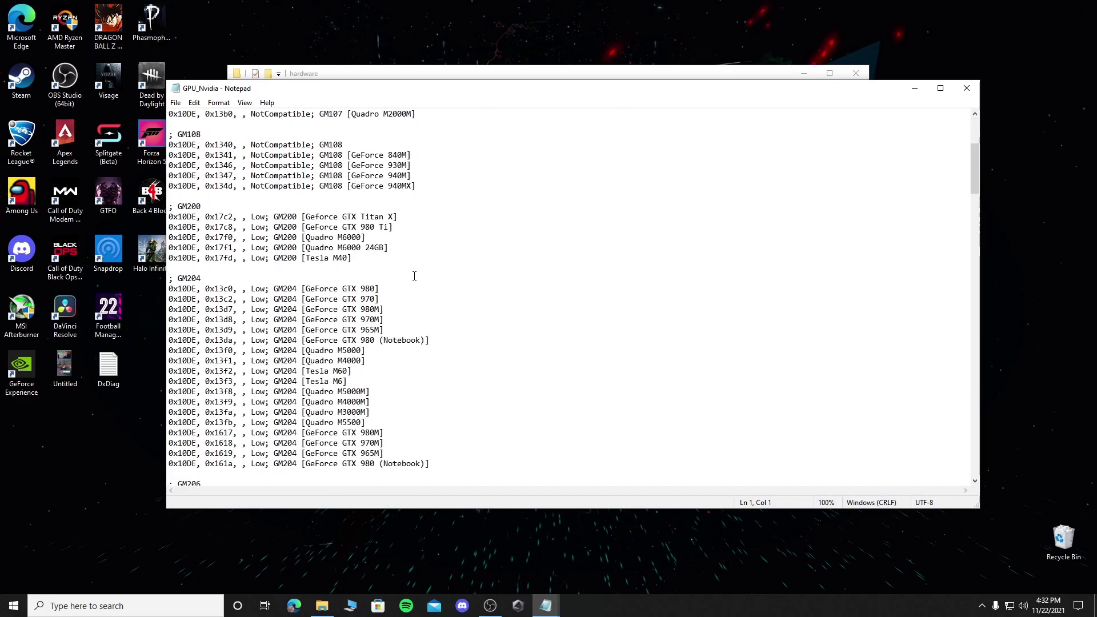
scroll(414, 276, "down", 20)
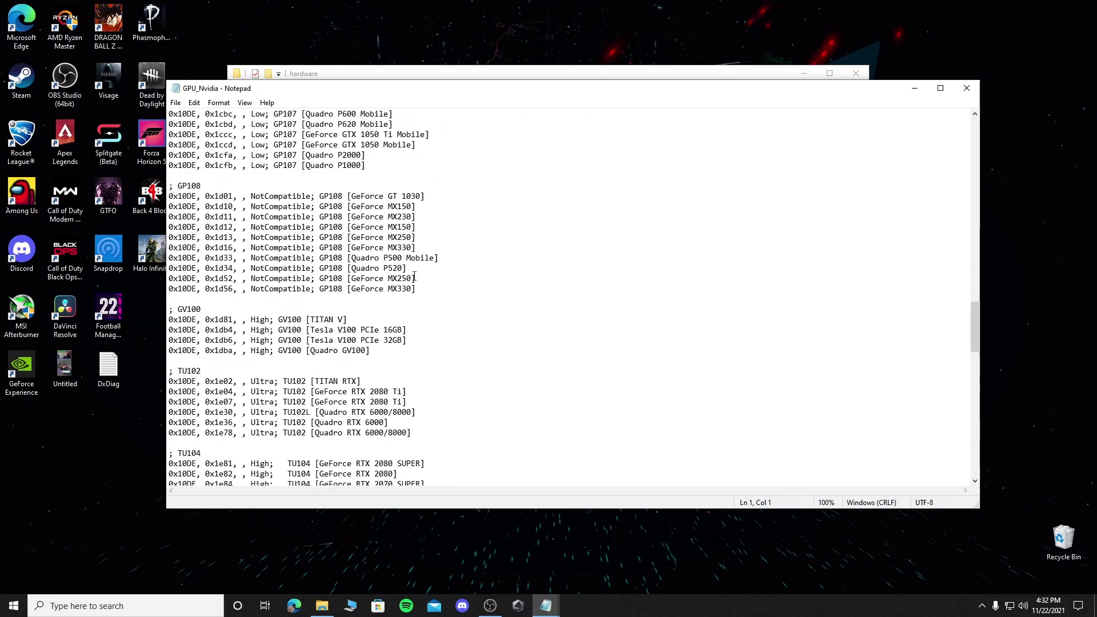
scroll(415, 283, "down", 20)
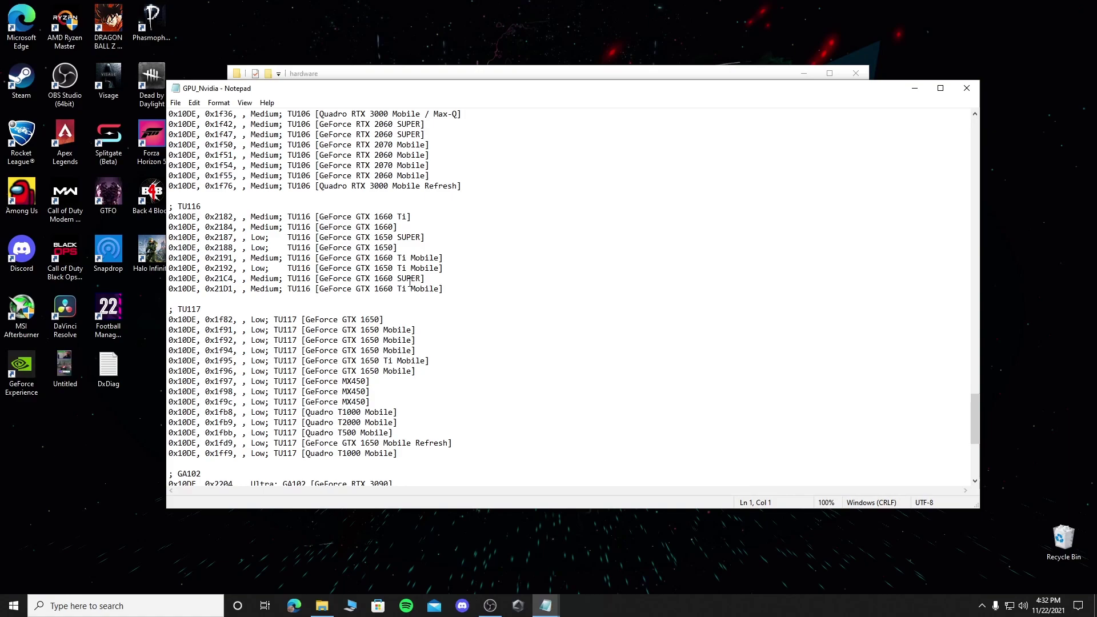
left_click_drag(419, 258, 447, 256)
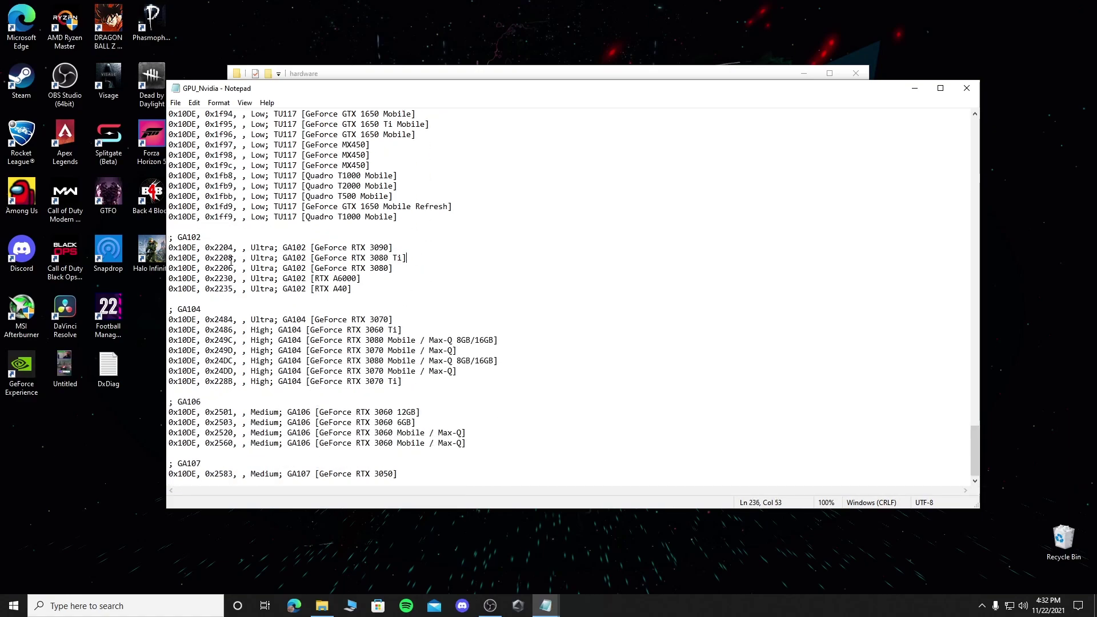
left_click_drag(233, 259, 216, 260)
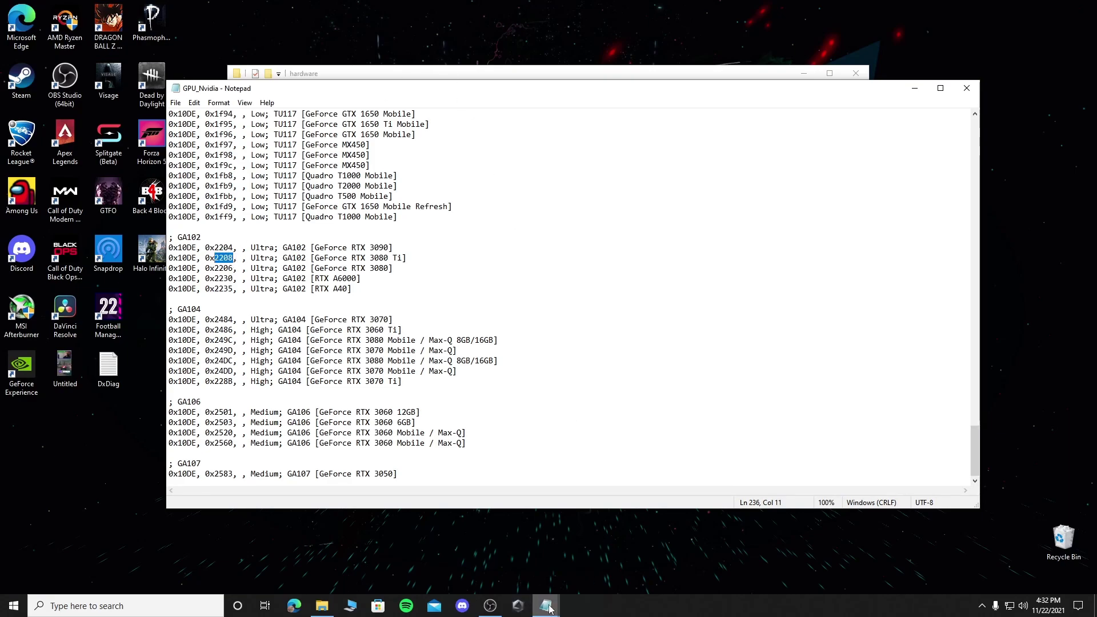
Step: Highlight 2208 in the DxDiag device key to compare it with the GPU_Nvidia entry
mouse_move(548, 607)
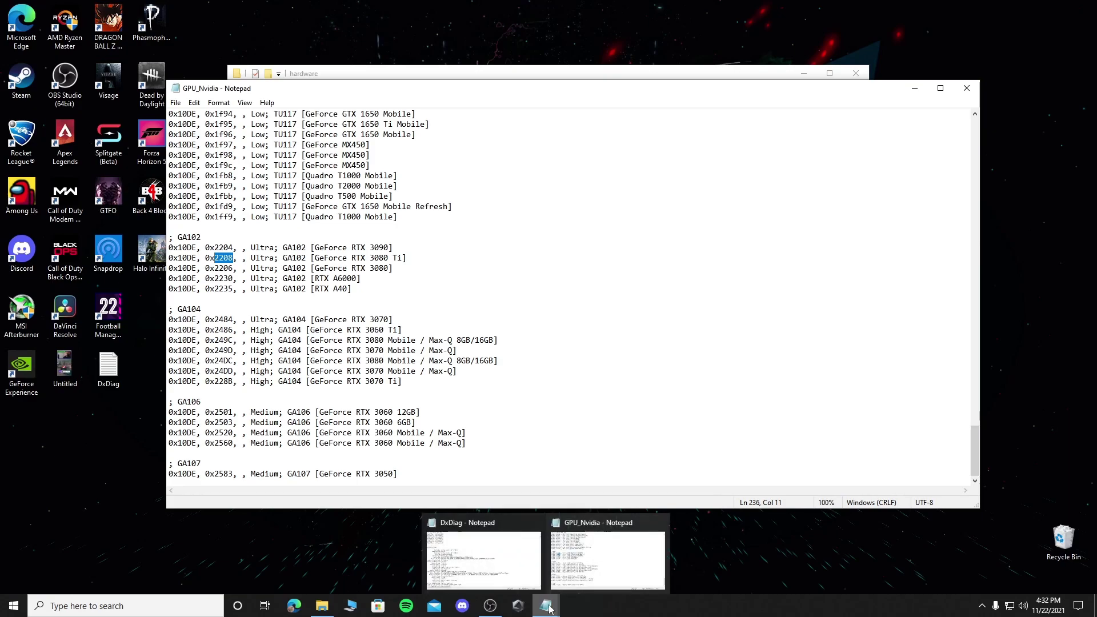
left_click(486, 566)
left_click(370, 278)
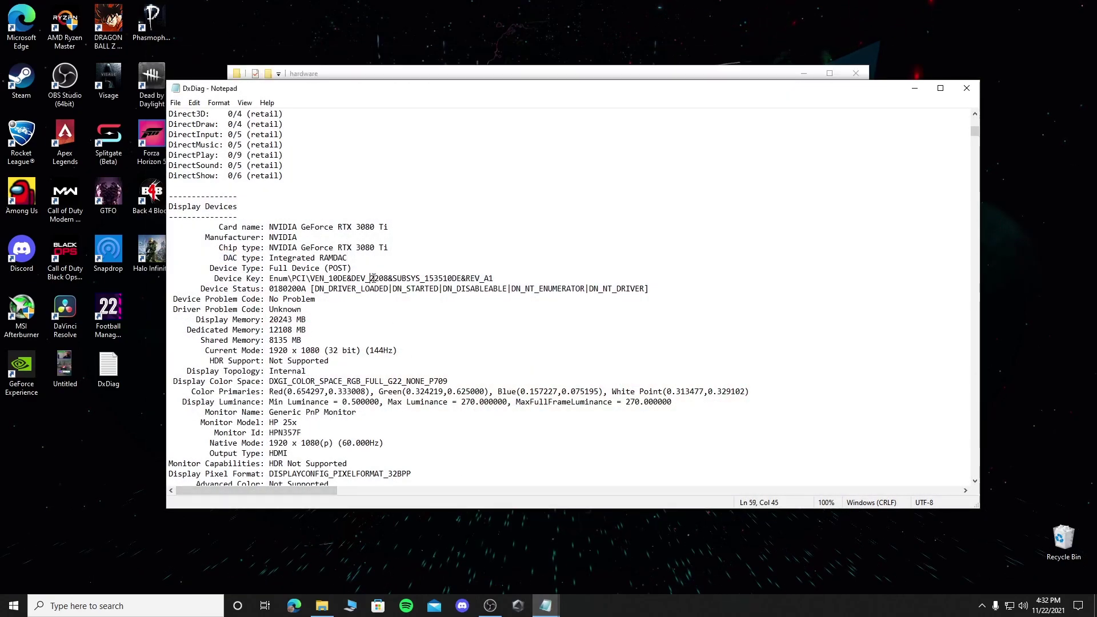
left_click_drag(371, 279, 389, 277)
left_click_drag(584, 93, 695, 175)
left_click(260, 257)
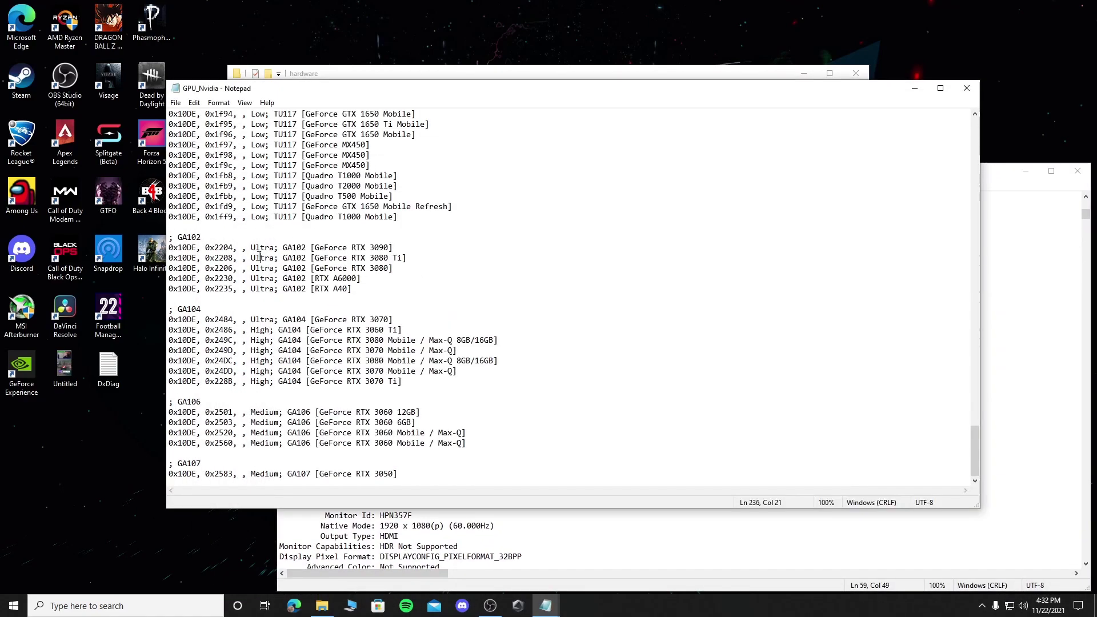
Step: Close the GPU_Nvidia and DxDiag Notepad windows
left_click(176, 103)
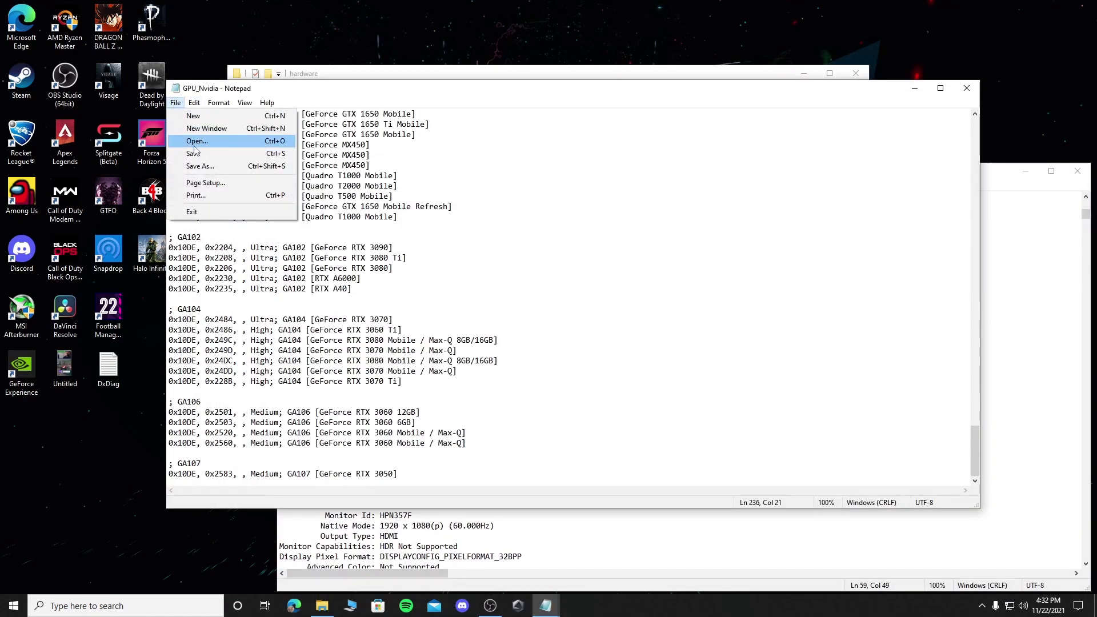
left_click(720, 116)
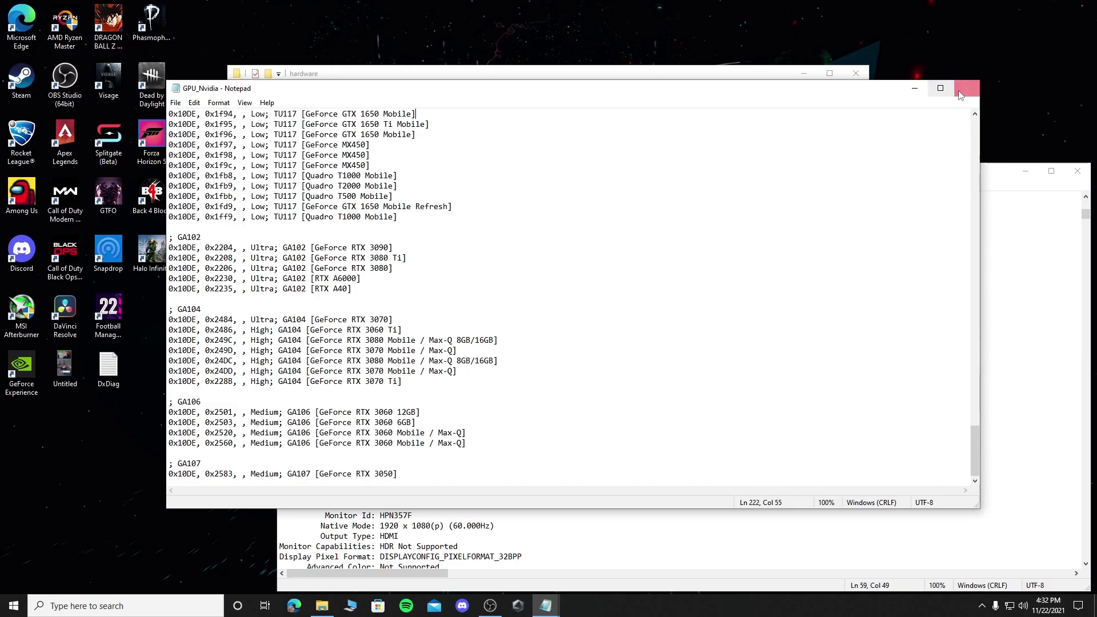
left_click(960, 92)
left_click(1077, 171)
Step: Close the hardware folder, launch Halo Infinite, and open Settings > Video showing RTX 3080 Ti
left_click(855, 73)
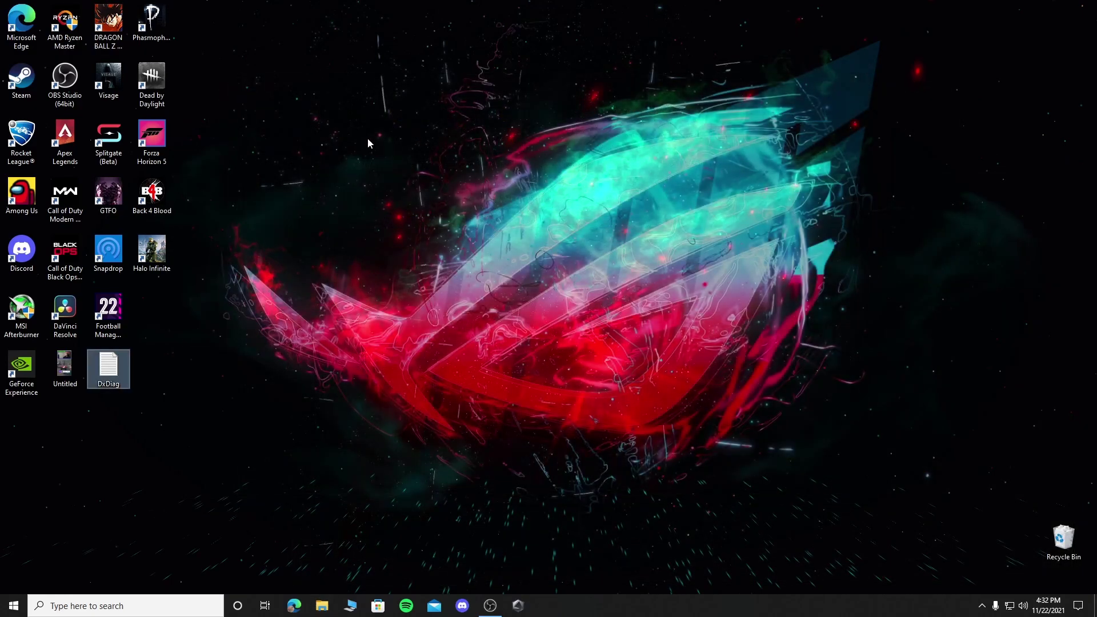
double_click(151, 249)
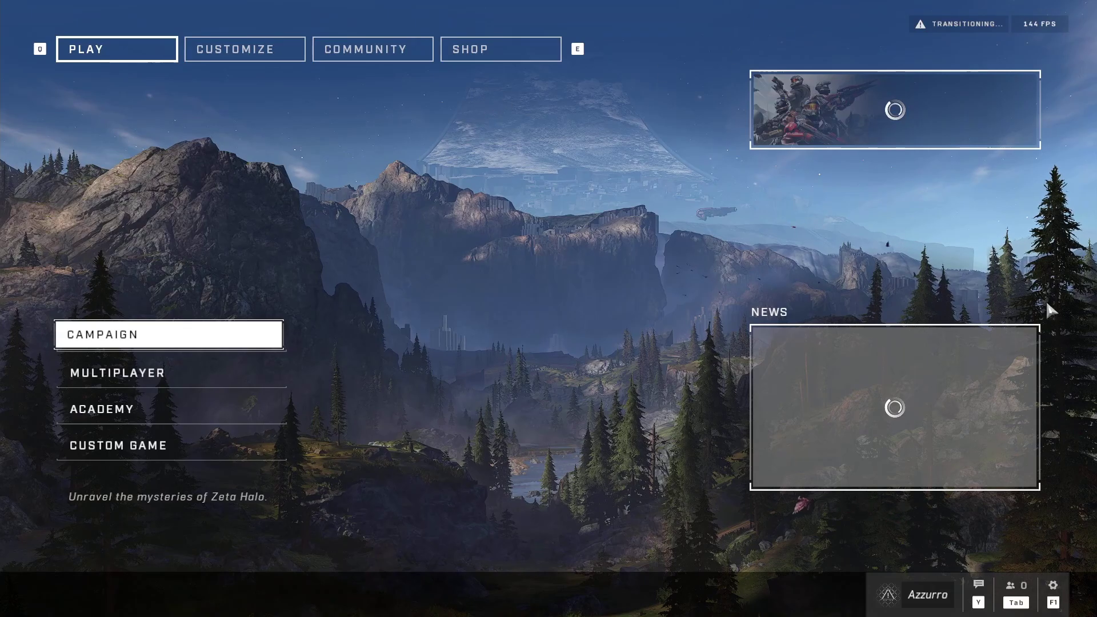
key("Escape")
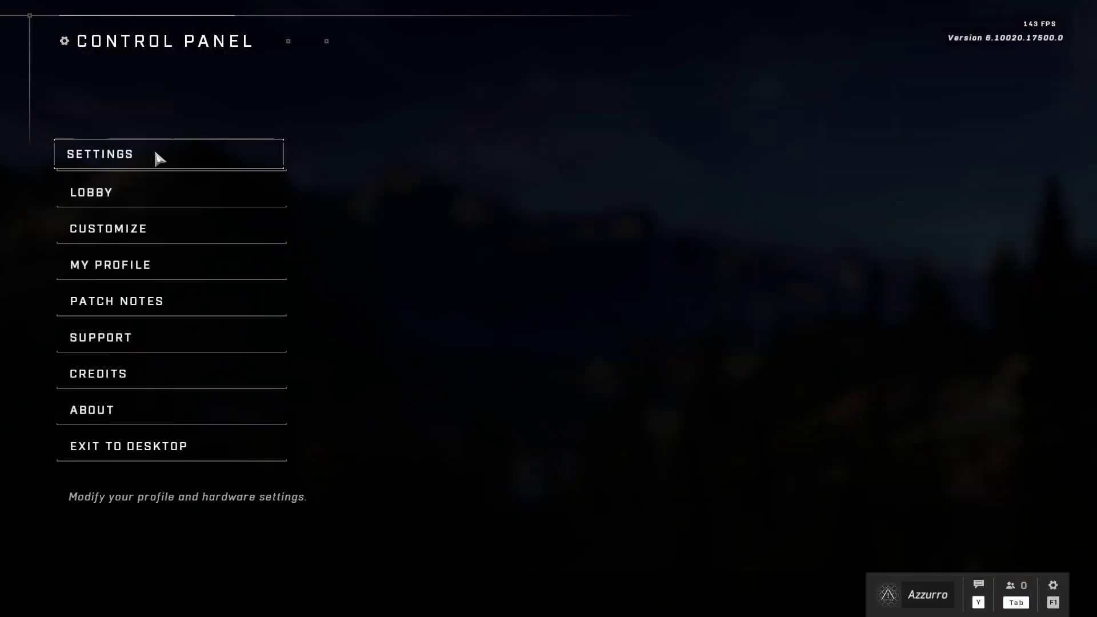
left_click(154, 154)
left_click(374, 75)
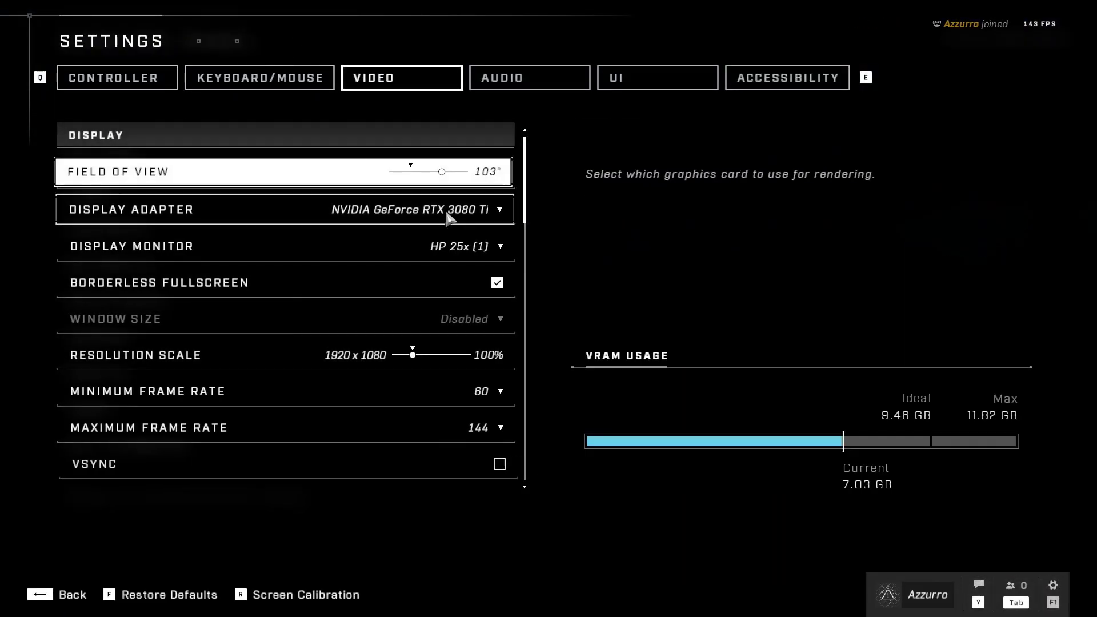